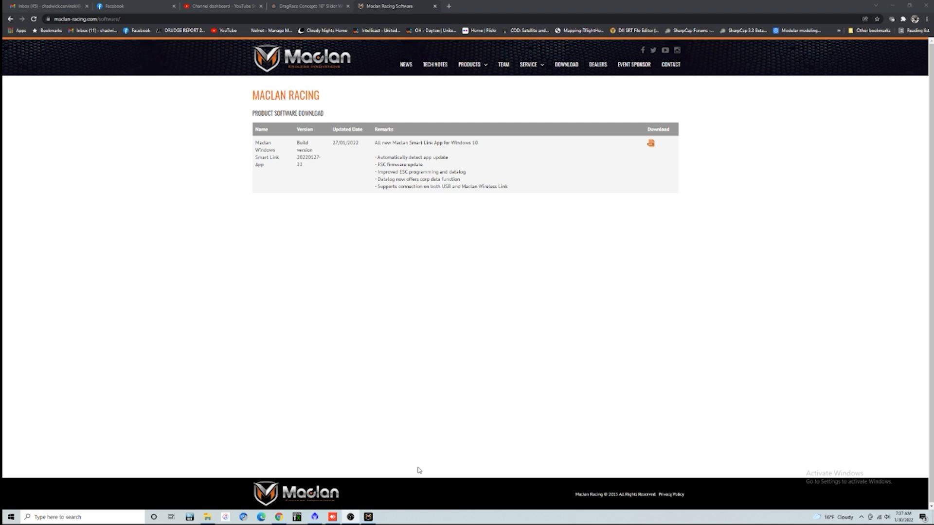
# Open Maclan Smart Link and apply the latest-features patch to the connected ESC
pyautogui.click(372, 517)
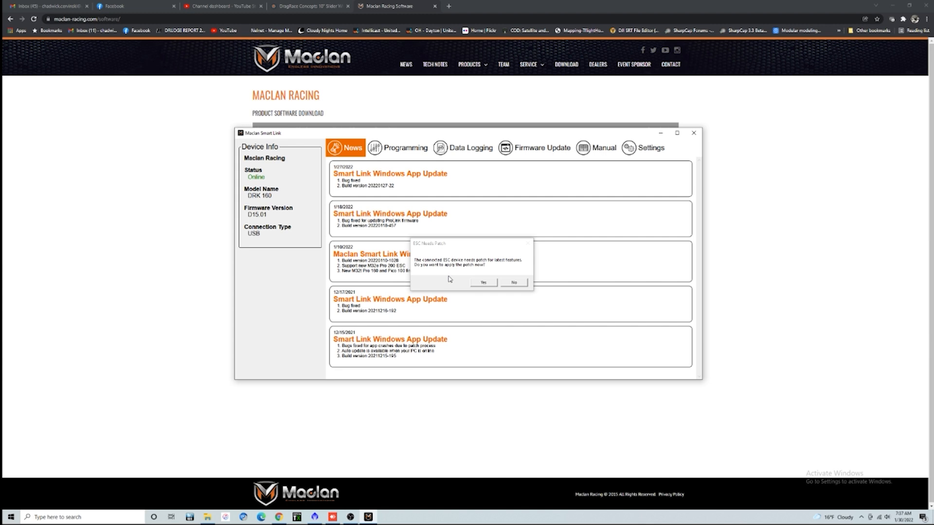
pyautogui.click(484, 282)
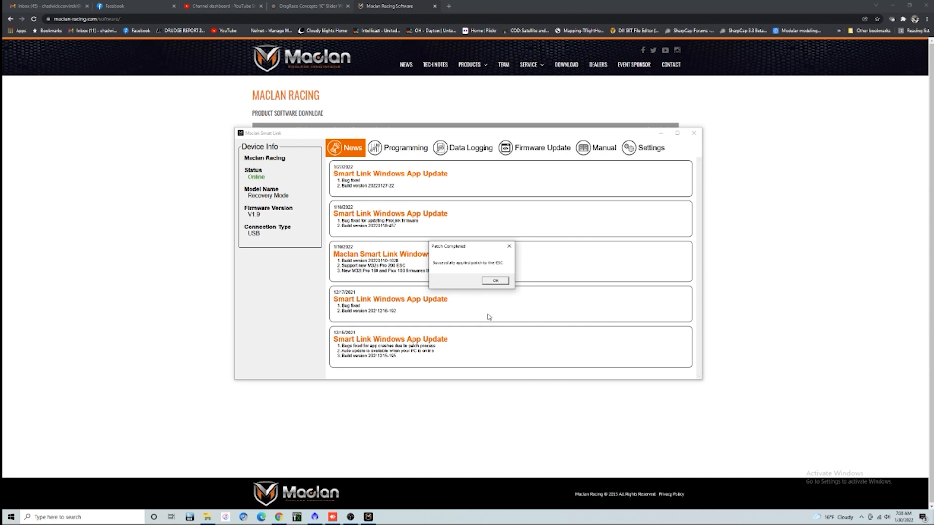
pyautogui.click(496, 282)
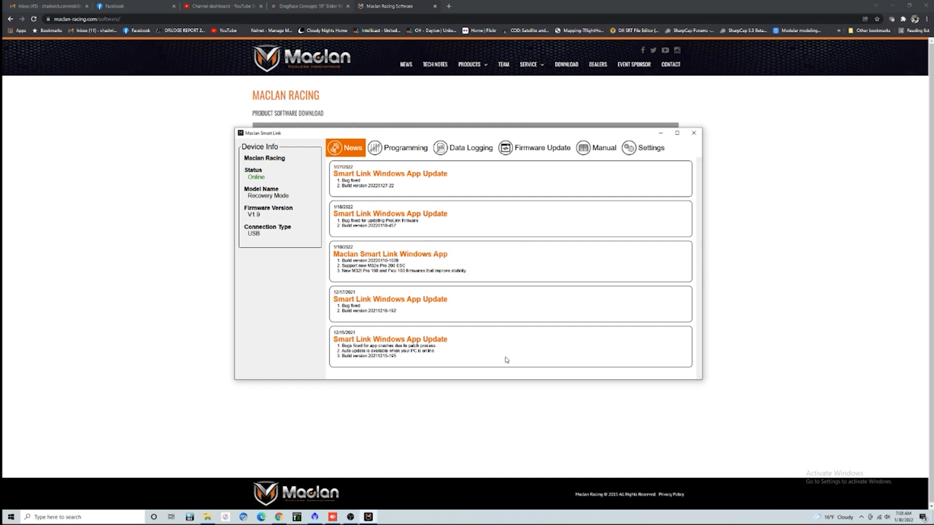
# Update the ESC with the DRK 160 D19.01 firmware
pyautogui.click(535, 147)
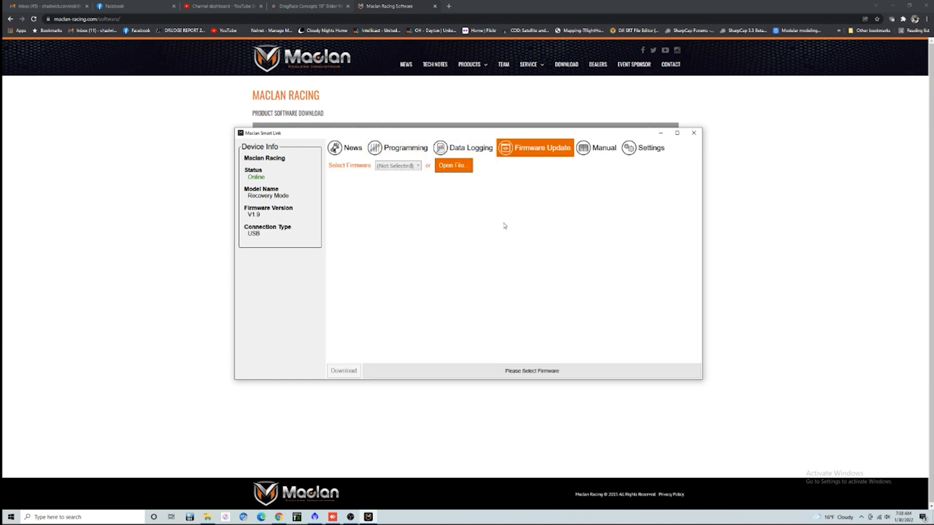
pyautogui.click(417, 165)
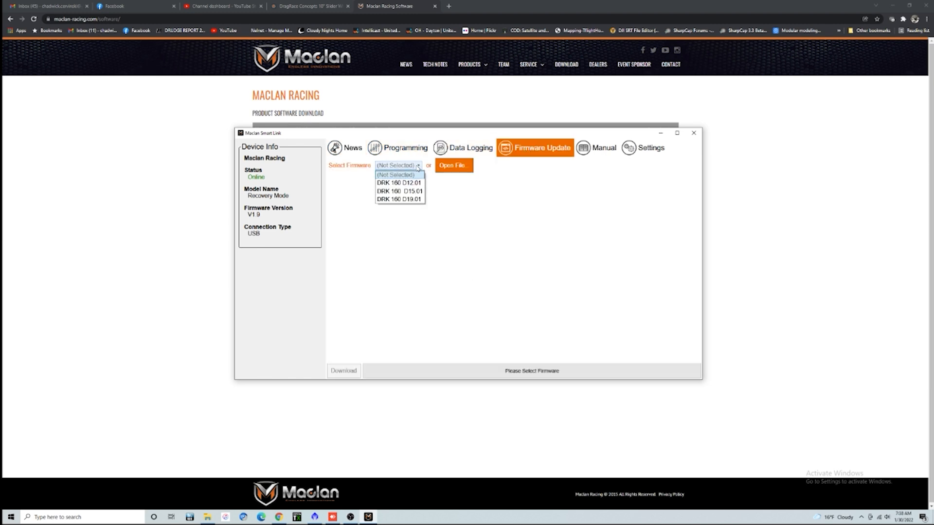
pyautogui.click(400, 199)
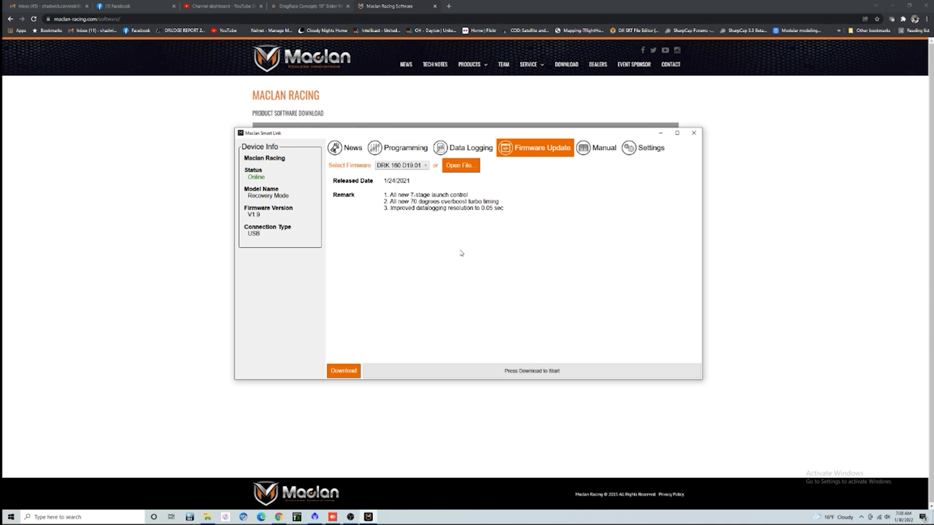
pyautogui.click(344, 371)
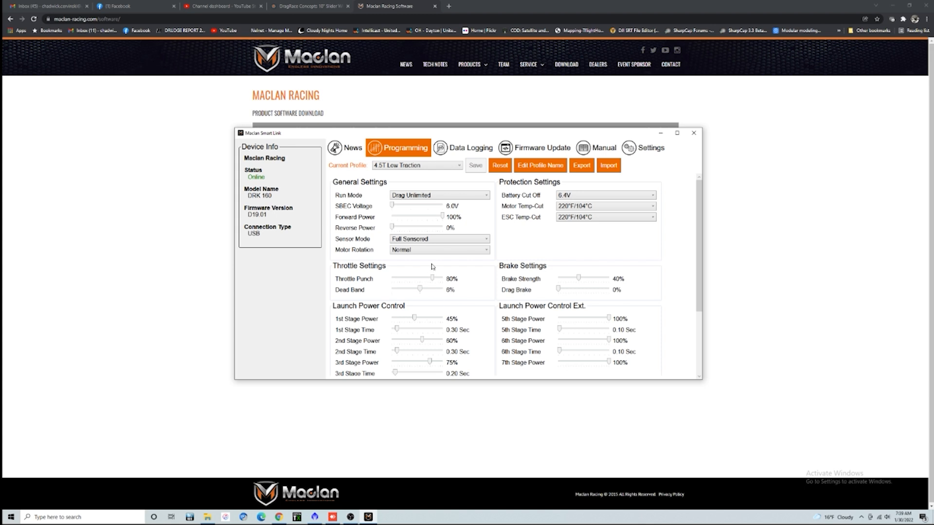
# Maximize the Smart Link window and review the 4.5T and 3.5T Low Traction settings and the available programming profiles
pyautogui.click(676, 133)
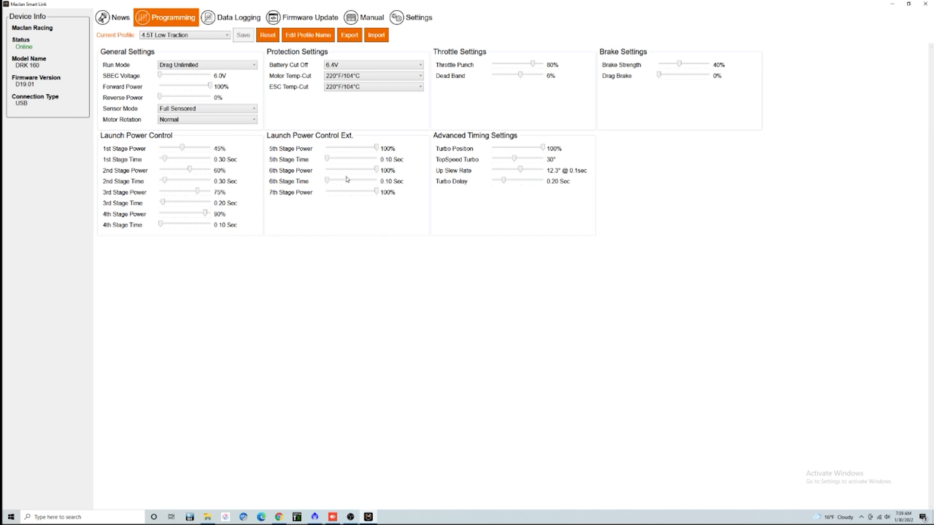
pyautogui.moveTo(515, 159); pyautogui.dragTo(549, 160)
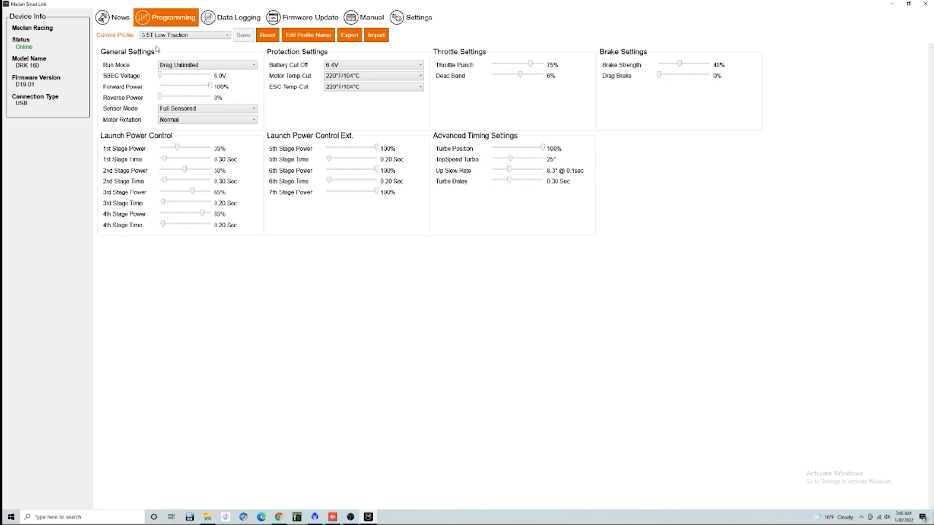
pyautogui.click(217, 36)
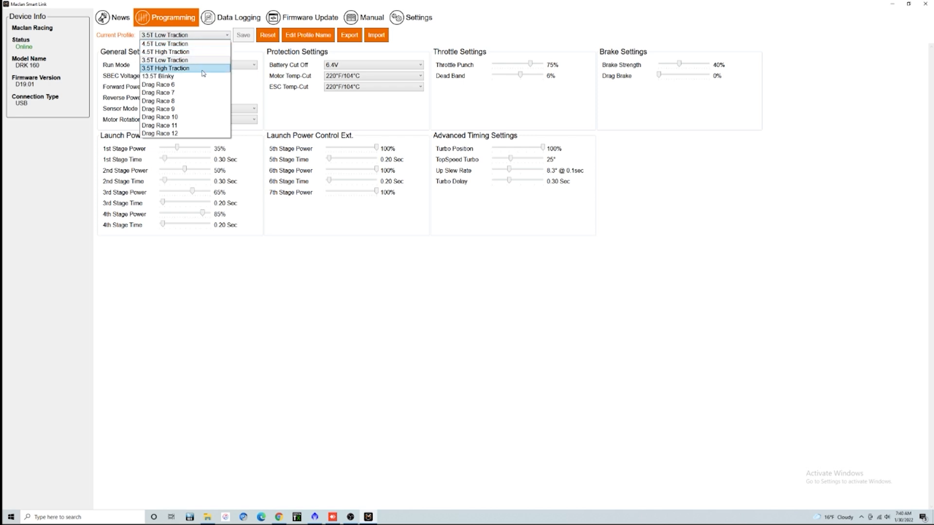
pyautogui.click(365, 293)
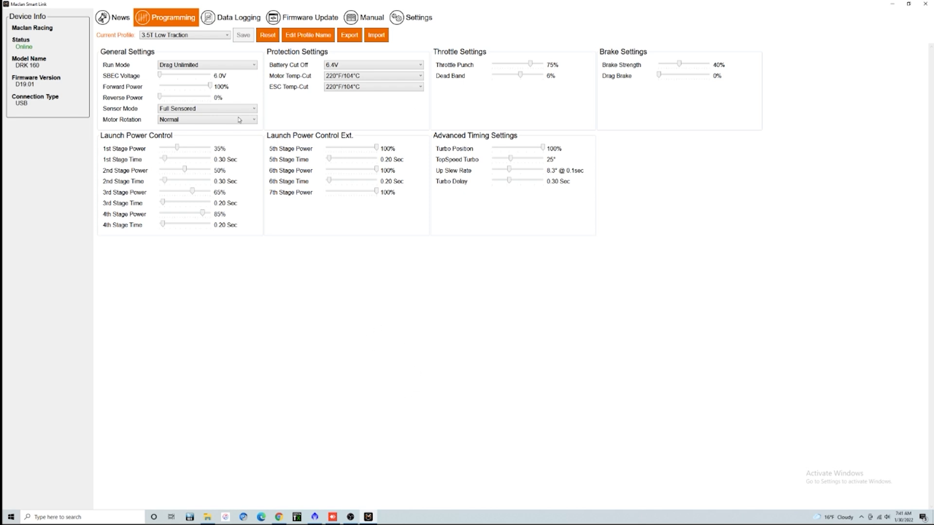
# Switch to the Drag Race 6 profile and set its reverse power to 40%
pyautogui.click(226, 35)
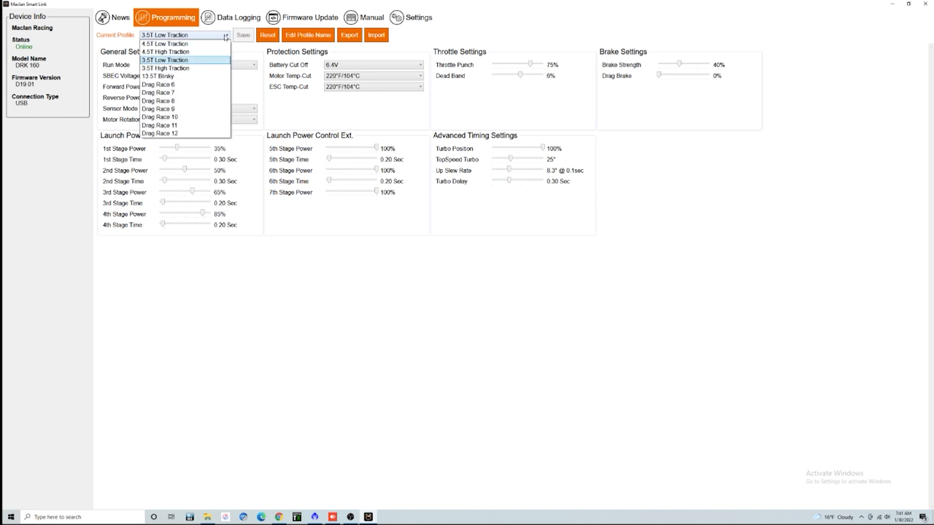
pyautogui.click(198, 85)
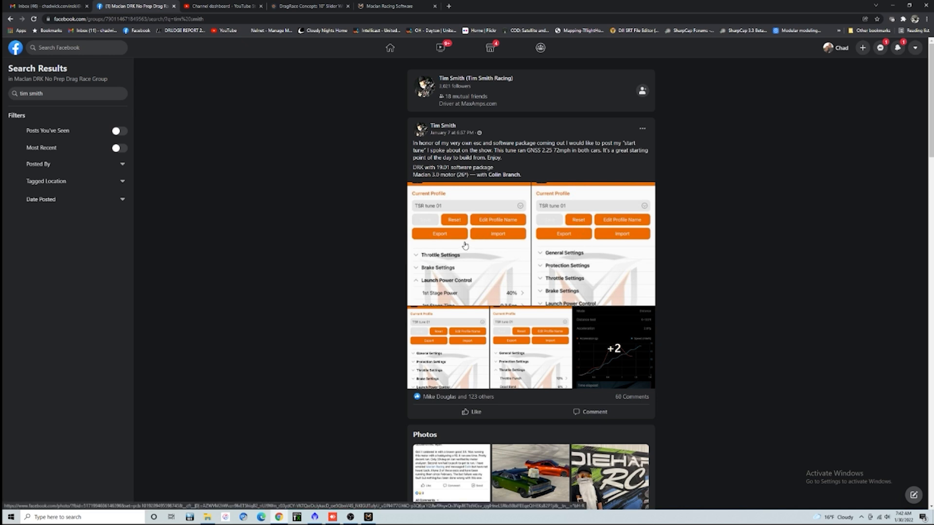
pyautogui.moveTo(162, 97); pyautogui.dragTo(180, 100)
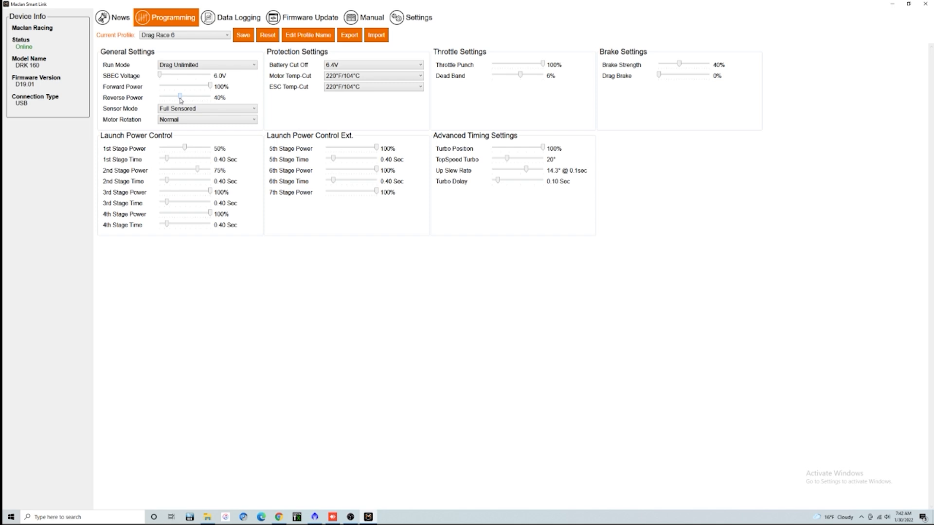
# Disable the battery cut-off and set both the motor and ESC temperature cut-offs to 230°F/110°C
pyautogui.click(421, 66)
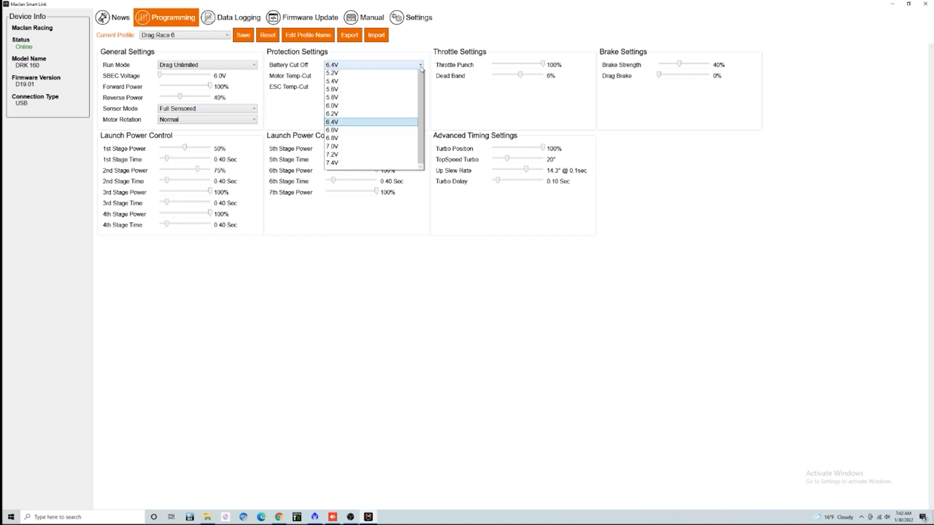
pyautogui.moveTo(421, 119); pyautogui.dragTo(421, 82)
pyautogui.click(350, 73)
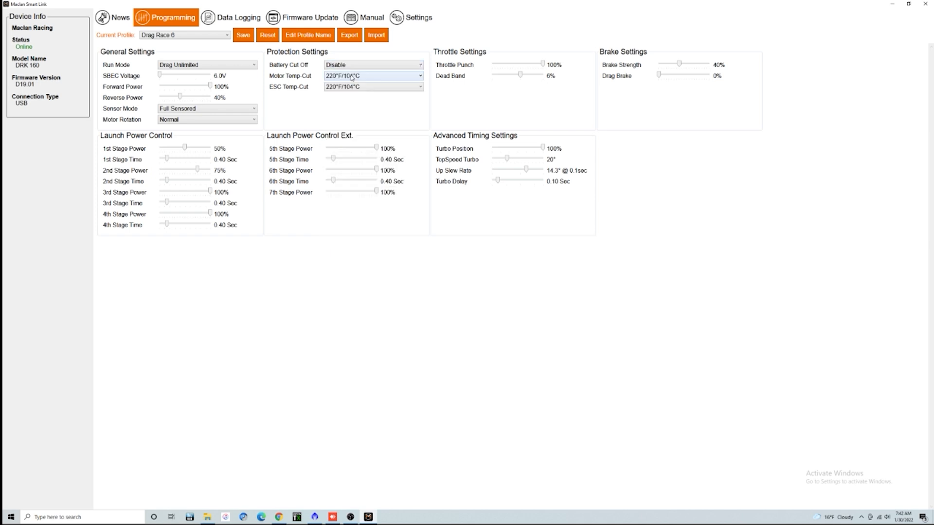
pyautogui.click(419, 76)
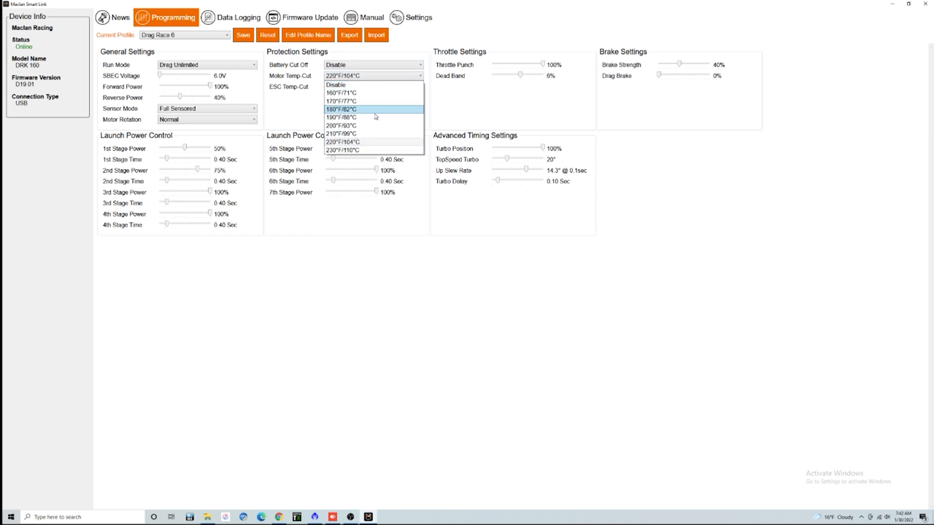
pyautogui.click(366, 150)
pyautogui.click(419, 87)
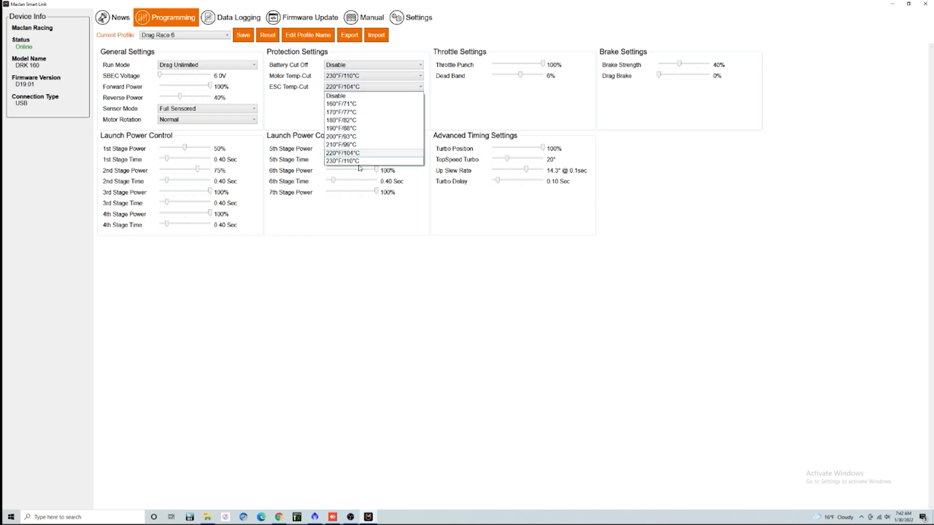
pyautogui.click(361, 161)
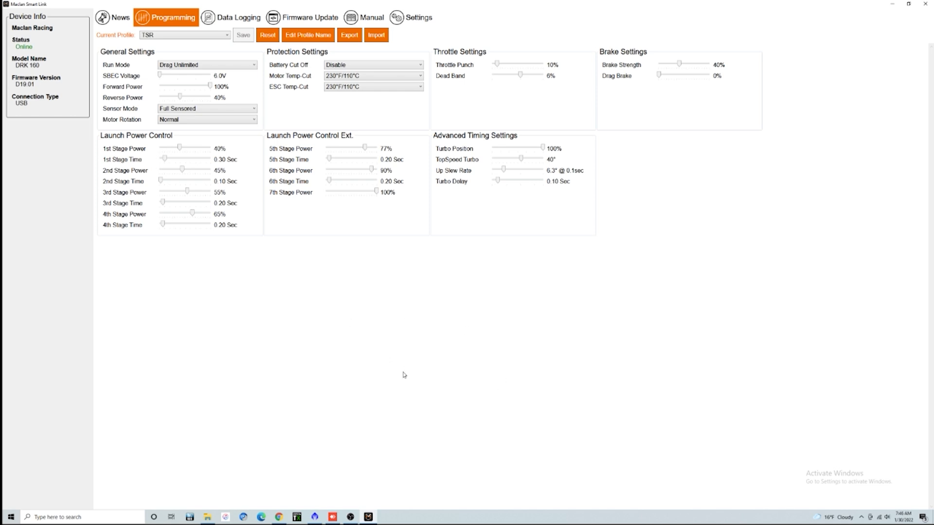
# Switch the current programming profile from TSR to 3.5T Low Traction
pyautogui.click(227, 36)
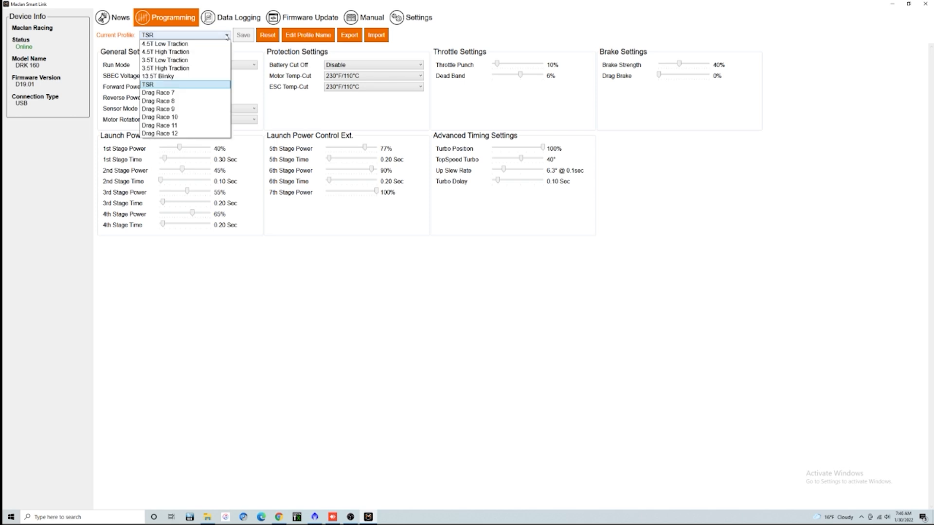
pyautogui.click(212, 61)
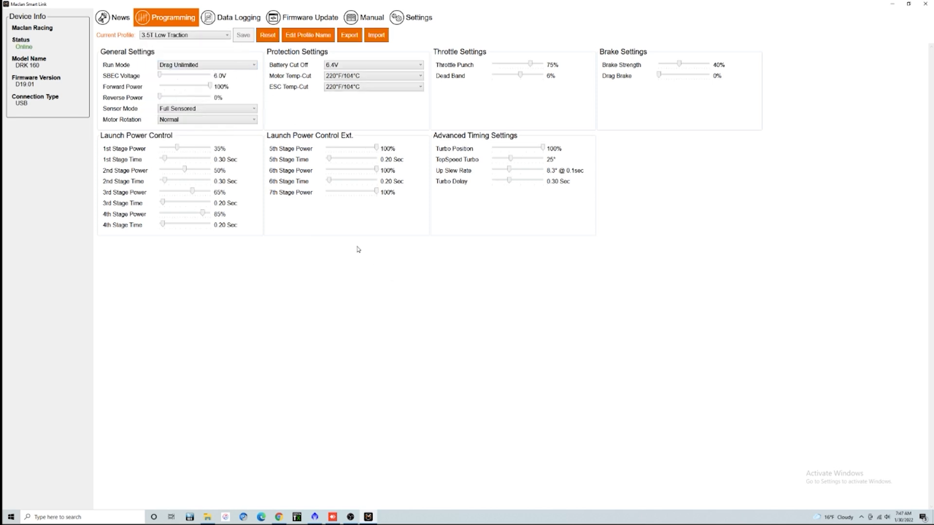
# Load the demo data into data logging and look through the recorded session rows
pyautogui.click(221, 20)
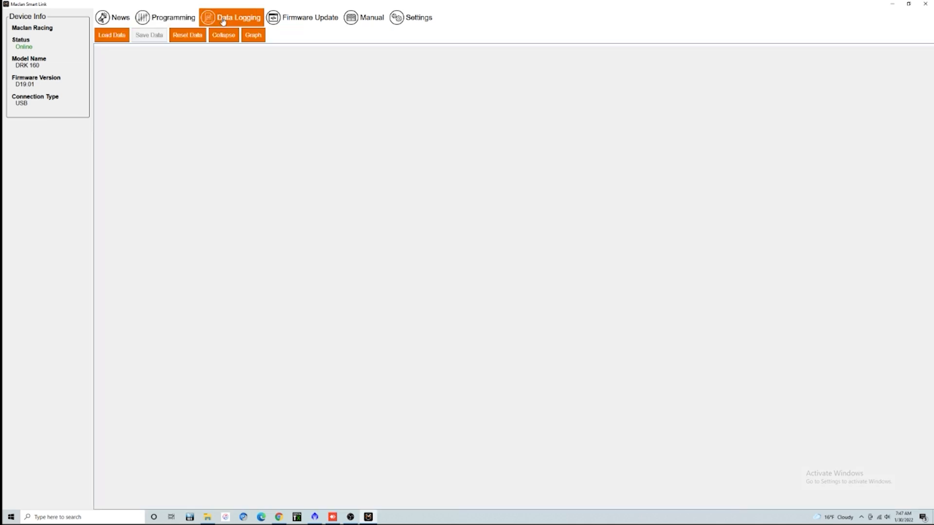
pyautogui.click(115, 36)
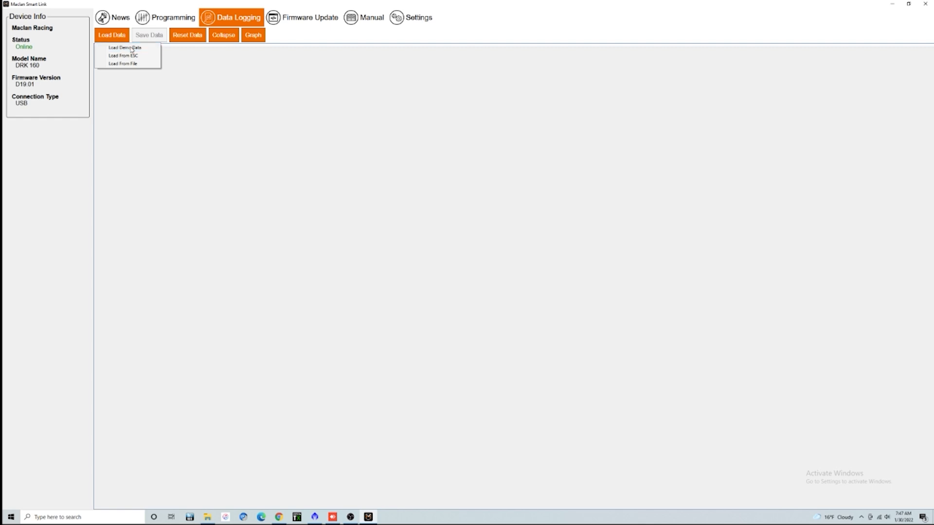
pyautogui.click(131, 47)
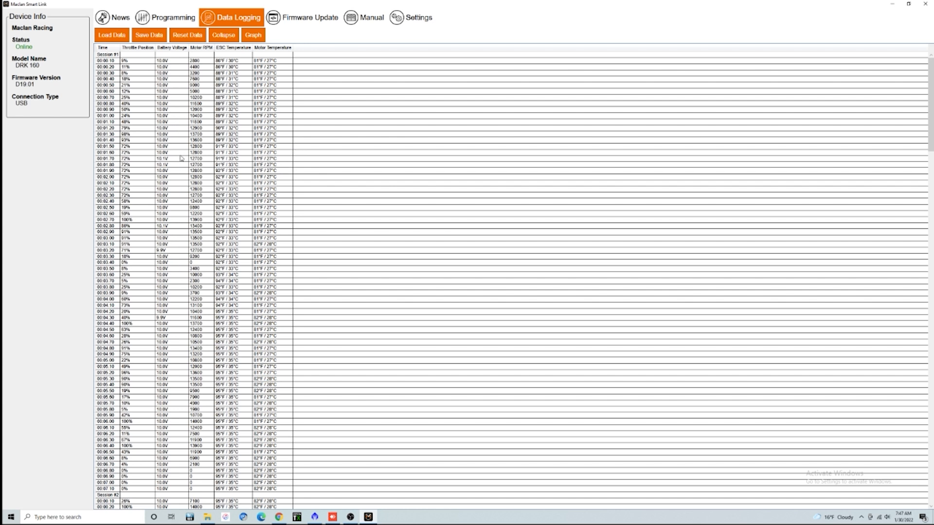
pyautogui.scroll(-4, 169, 197)
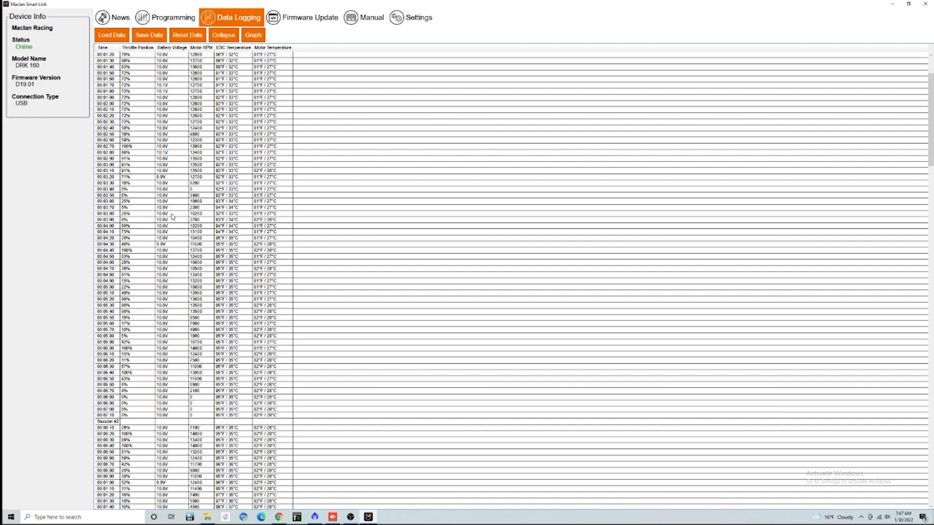
pyautogui.scroll(4, 168, 220)
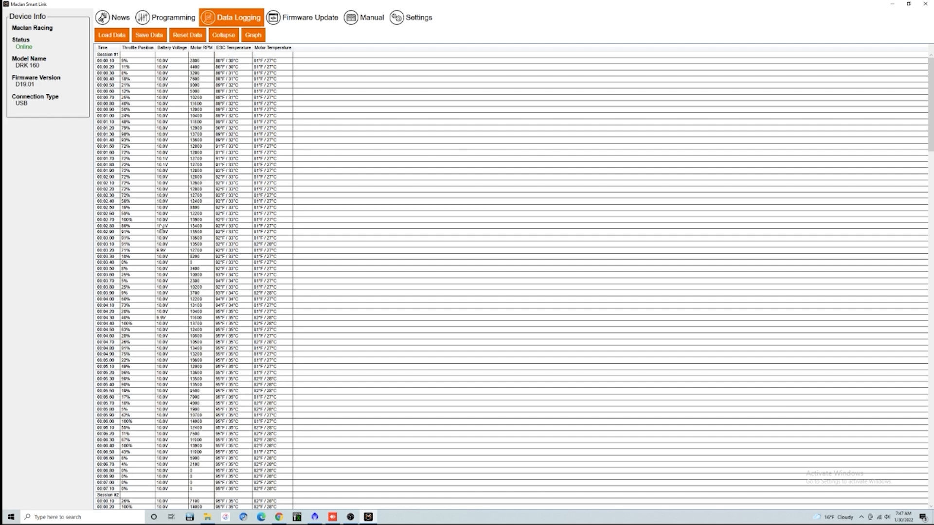
# Graph the logged demo data and pick crop points within Session #1
pyautogui.click(251, 37)
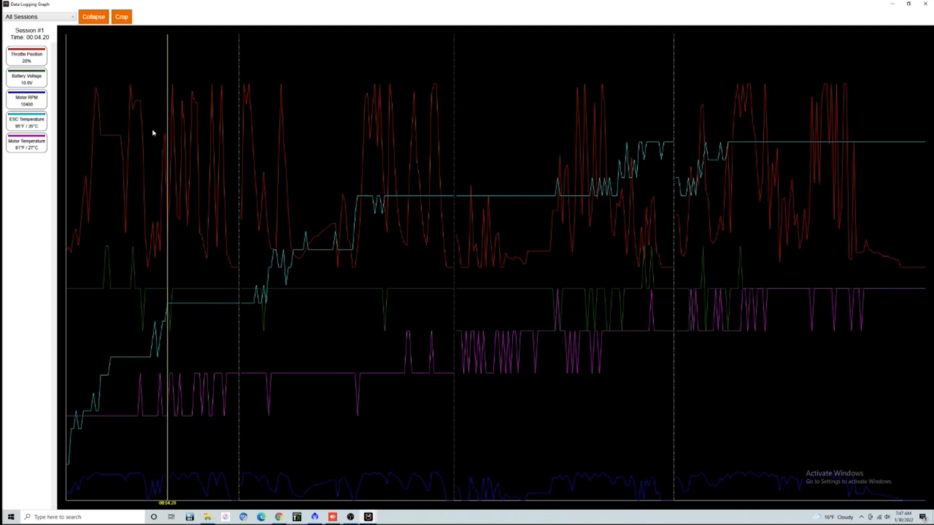
pyautogui.click(122, 18)
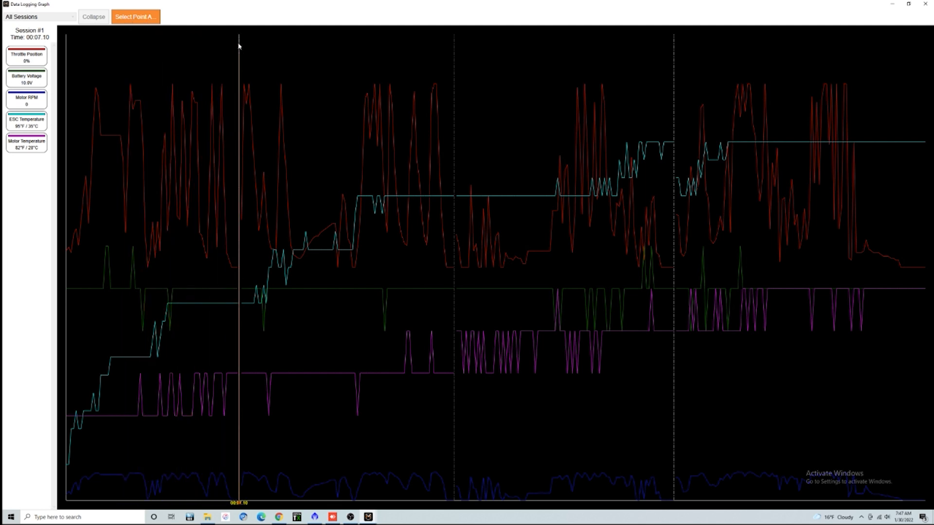
pyautogui.click(189, 42)
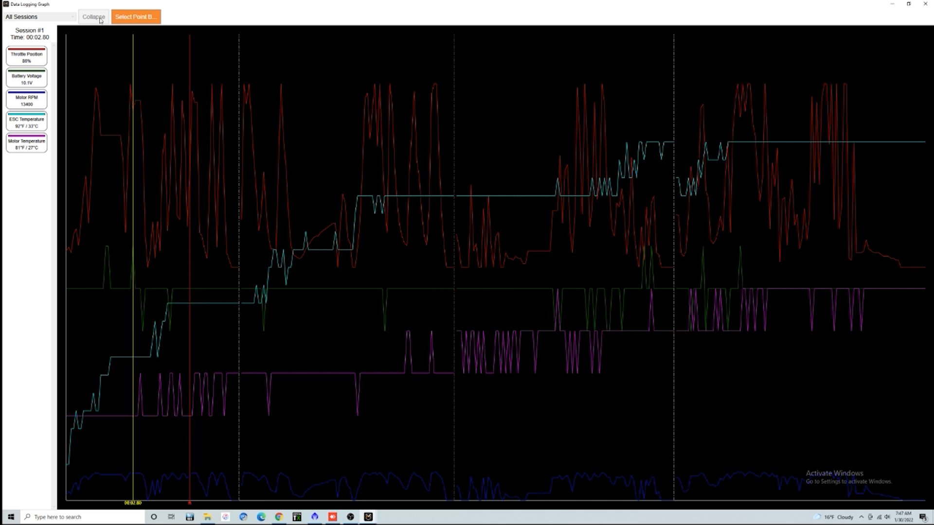
pyautogui.click(203, 33)
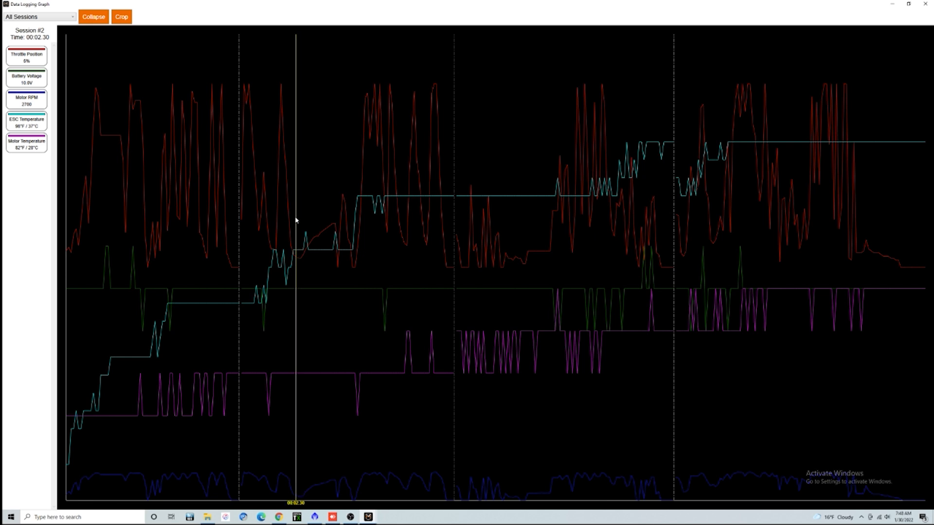
# Crop the graph to a stretch of Session #2 ending at 00:04.80, examine it, and return to the full graph
pyautogui.click(122, 16)
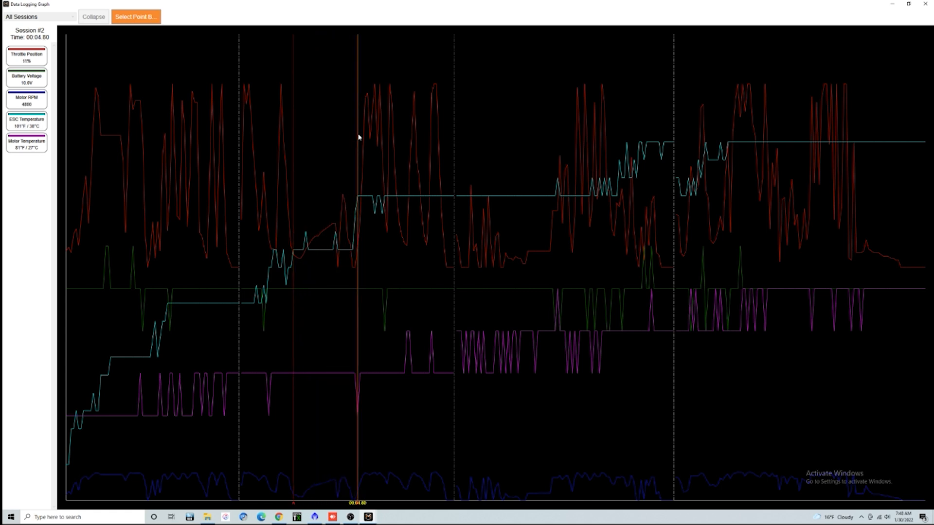
pyautogui.click(358, 138)
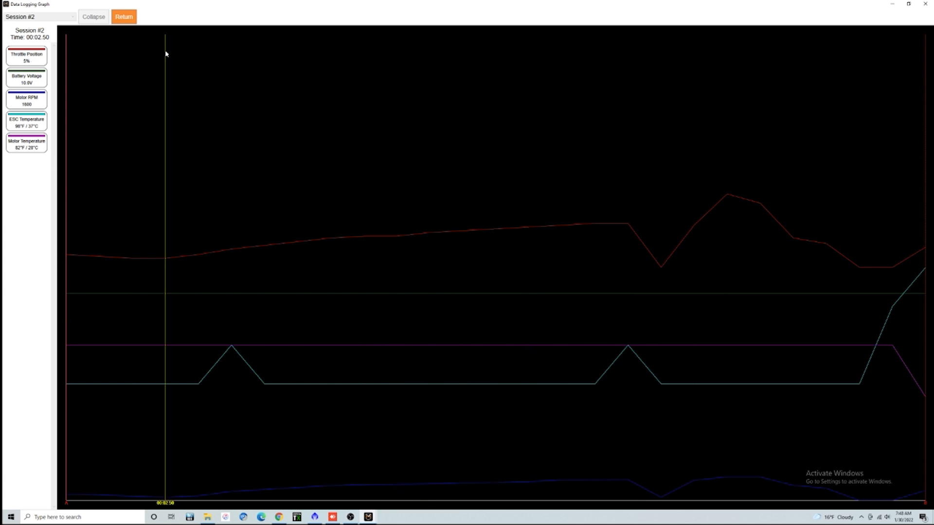
pyautogui.click(125, 17)
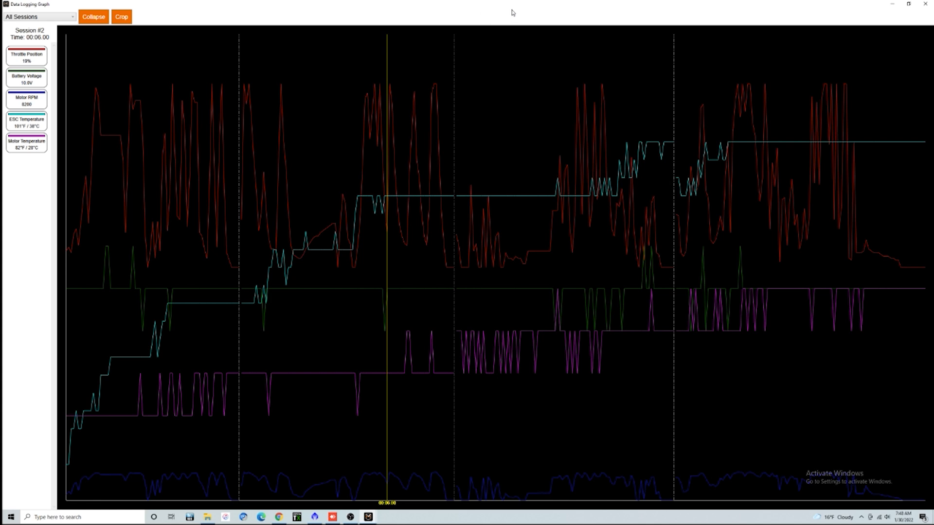
# Check the graph's session choices, keep All Sessions displayed, and collapse the graph
pyautogui.click(72, 18)
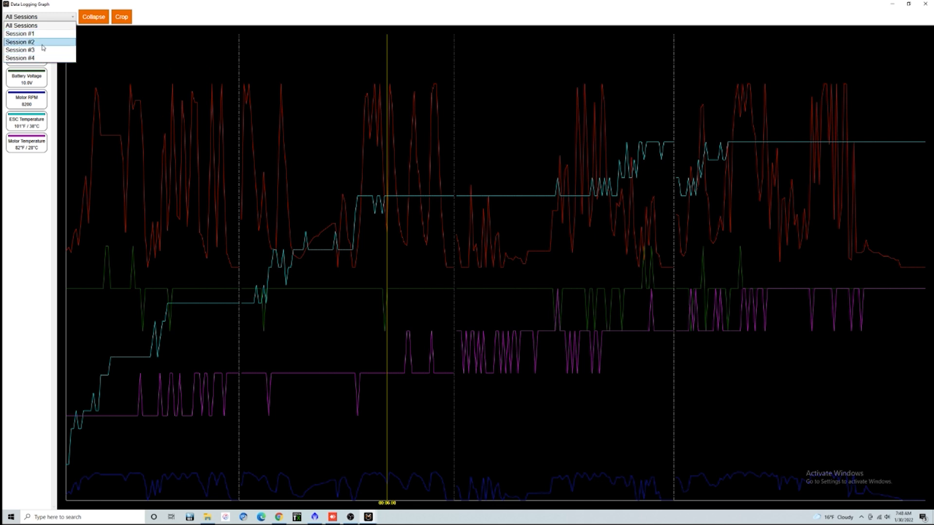
pyautogui.click(34, 26)
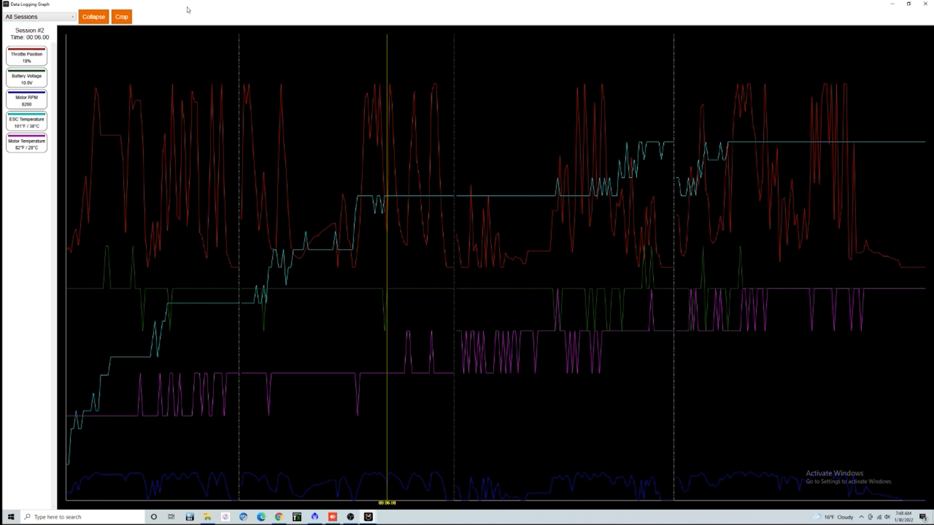
pyautogui.click(97, 17)
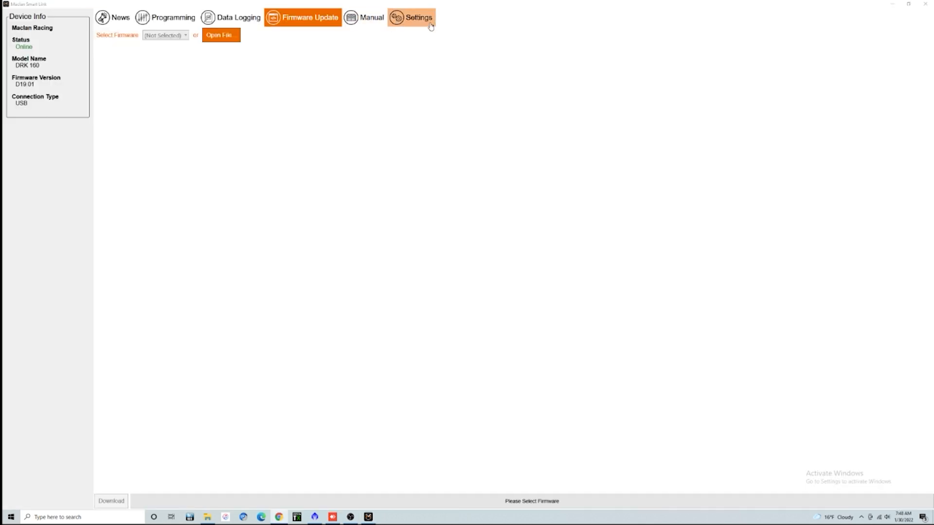
# View the app's settings options and the Smart Link update news
pyautogui.click(420, 19)
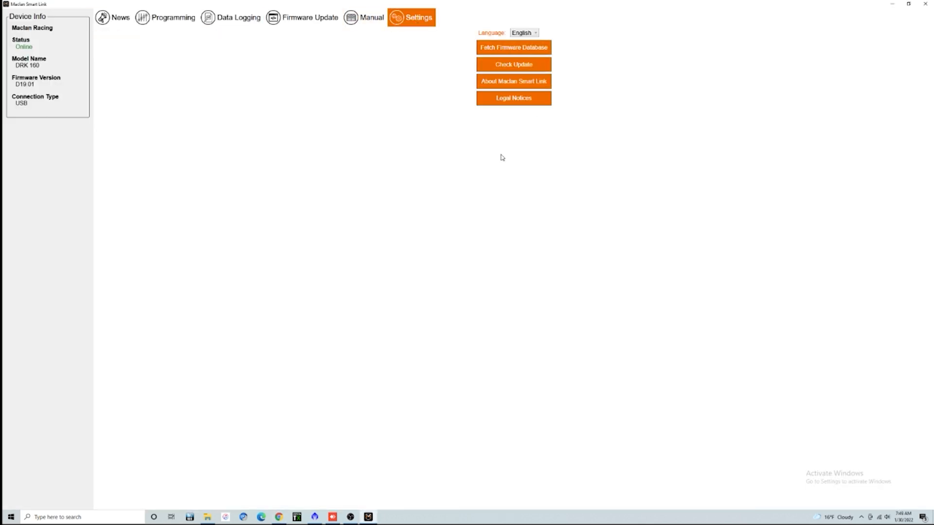
pyautogui.click(119, 20)
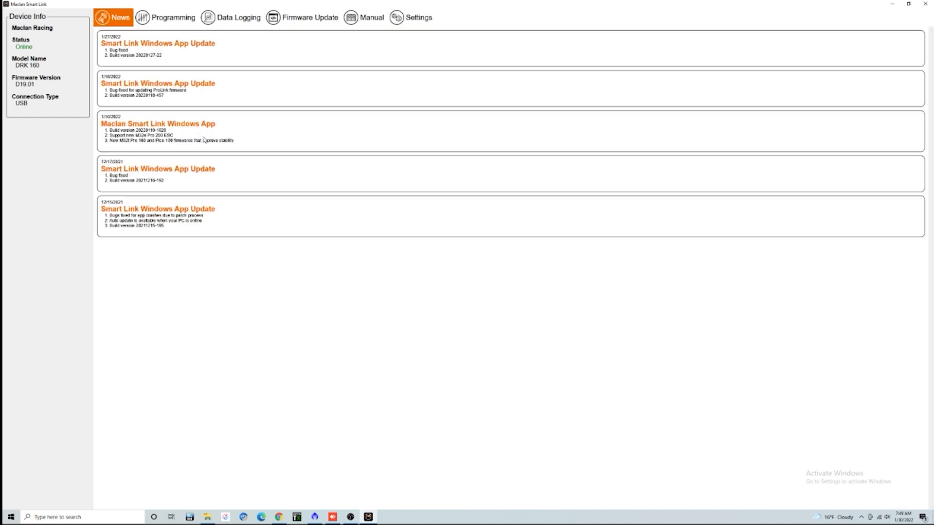